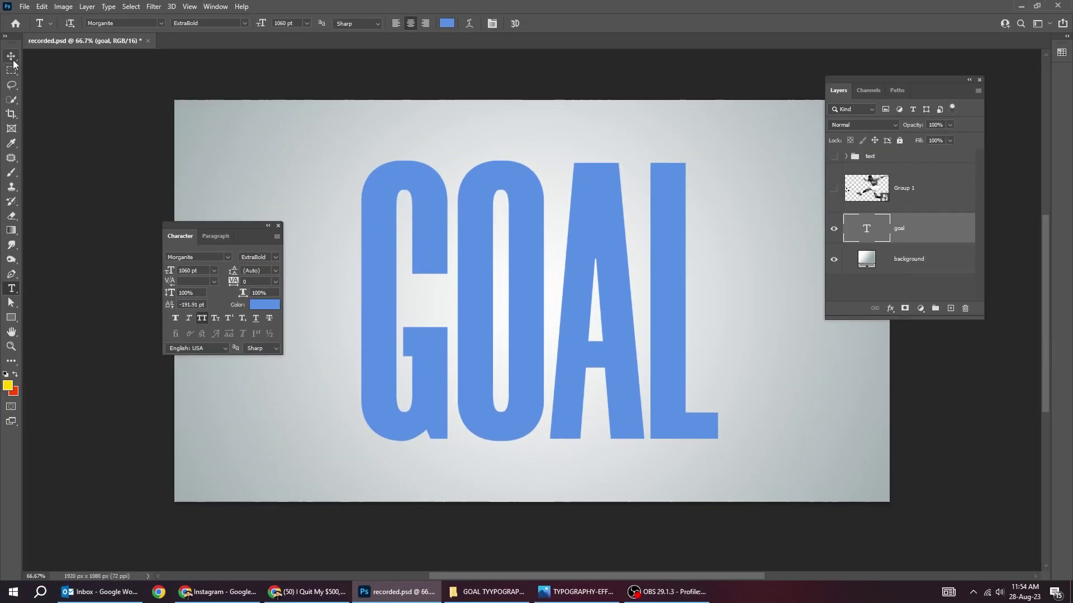
# Finish the blue 1060 pt Morganite ExtraBold GOAL text and switch to the Move tool.
pyautogui.press('v')
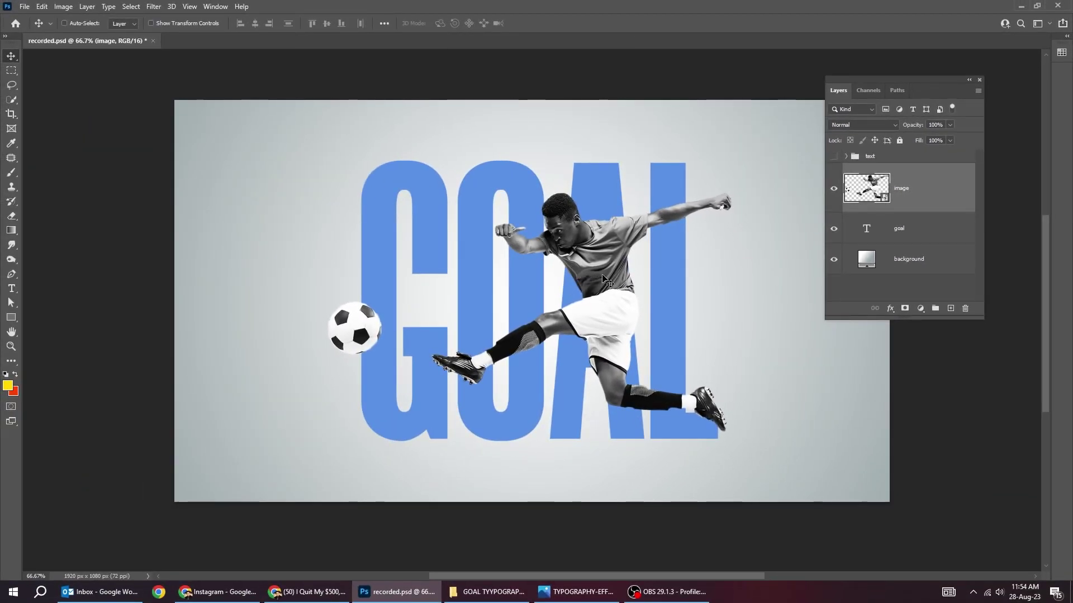
# Drag the footballer image over the GOAL lettering, with the ball beside the G.
pyautogui.moveTo(602, 279); pyautogui.dragTo(570, 293)
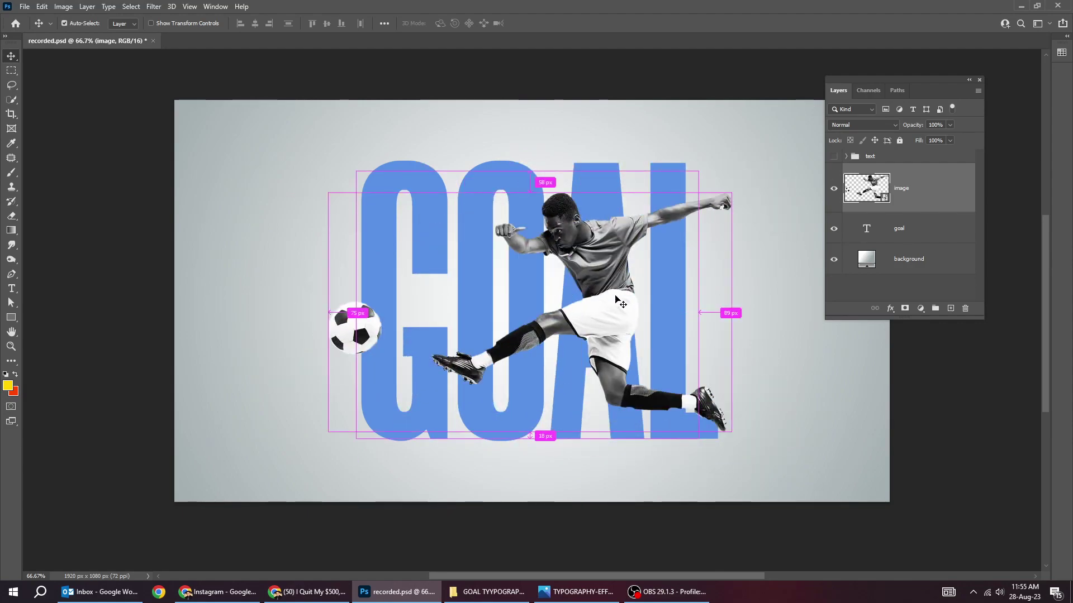
pyautogui.moveTo(635, 308); pyautogui.dragTo(658, 361)
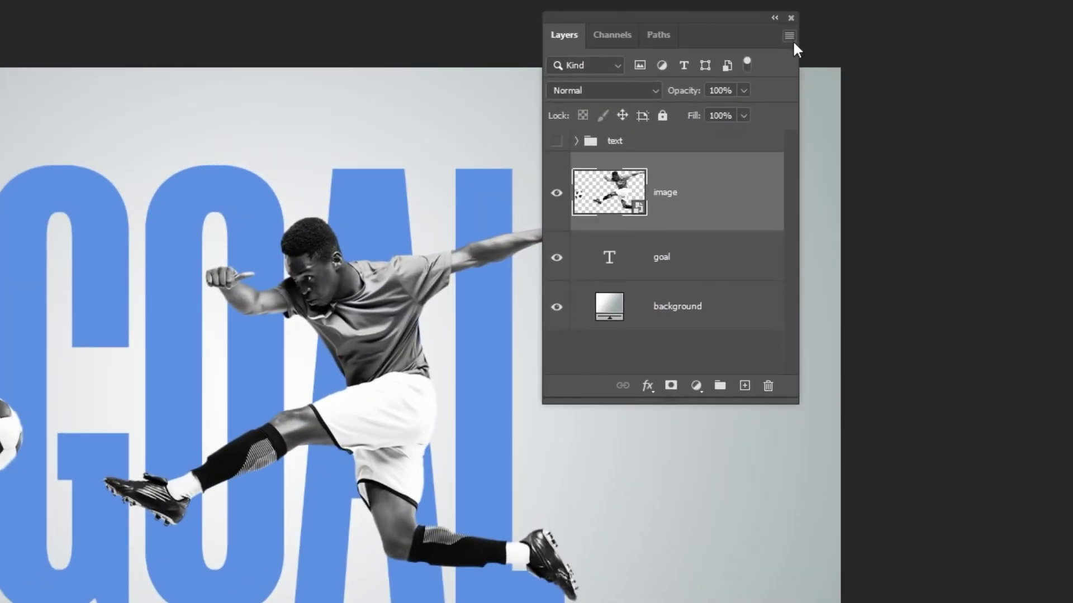
# Clip the footballer image layer to the GOAL text from the Layers panel menu.
pyautogui.click(794, 36)
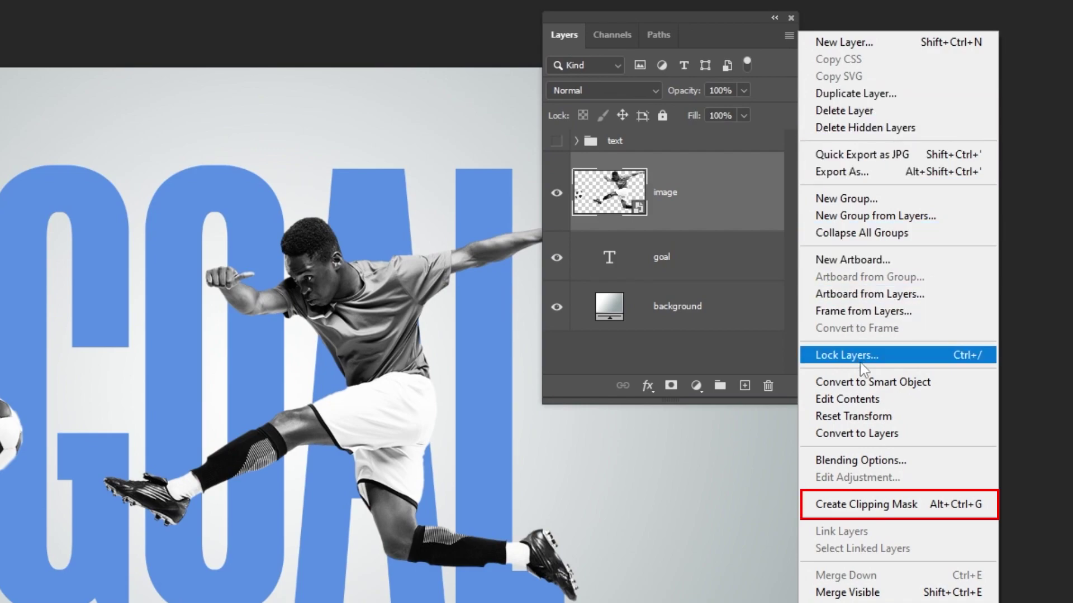
pyautogui.click(903, 507)
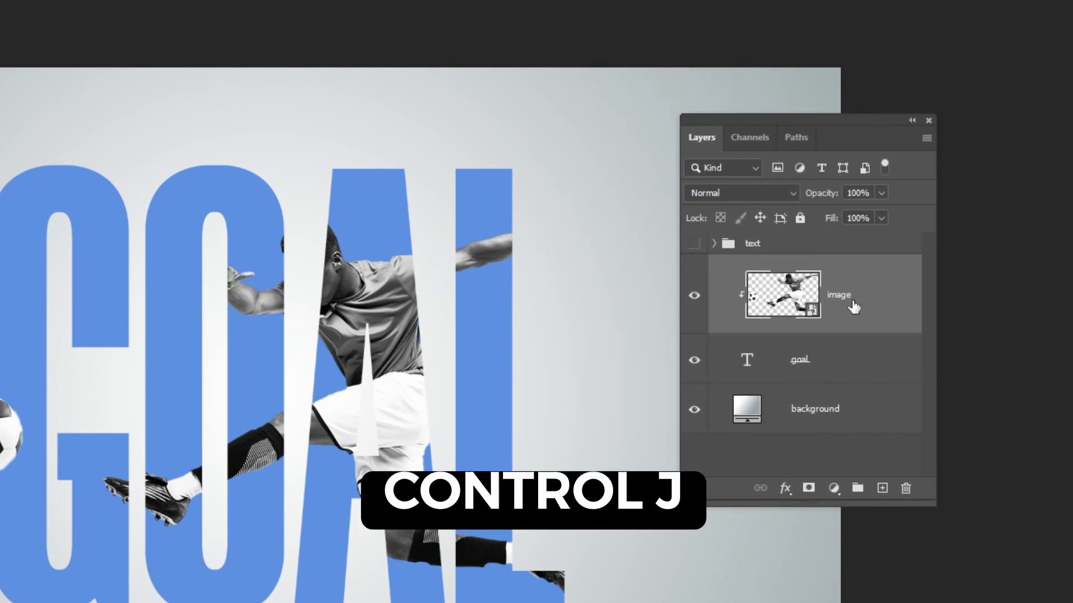
# Duplicate the footballer layer and give the copy a black hide-all layer mask.
pyautogui.hotkey('ctrl', 'j')
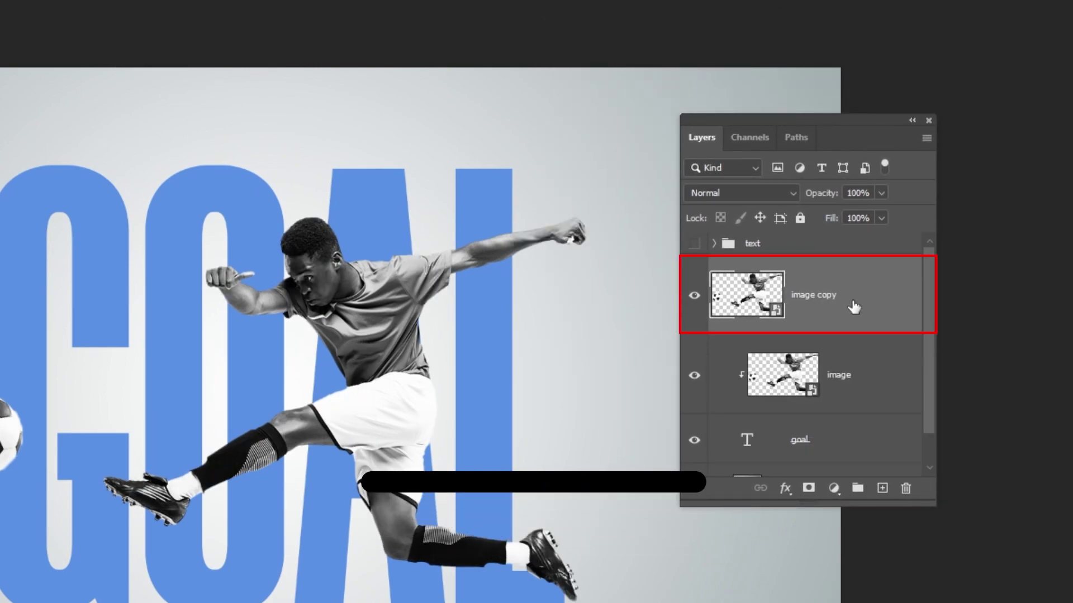
pyautogui.keyDown('alt'); pyautogui.click(809, 488); pyautogui.keyUp('alt')
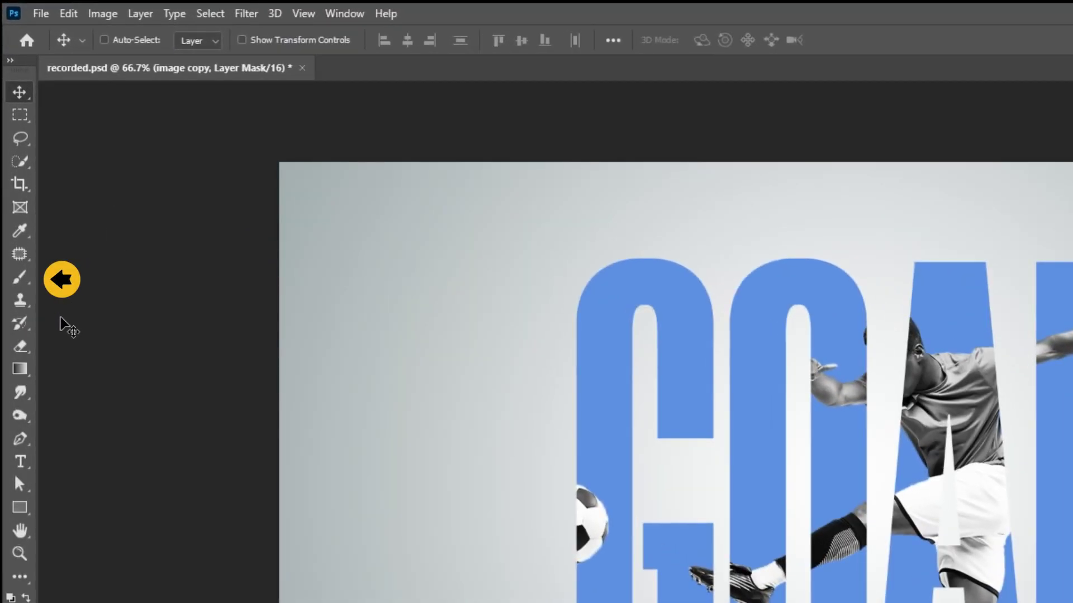
# Set up a Hard Round brush at 100% flow with white as the foreground colour.
pyautogui.press('b')
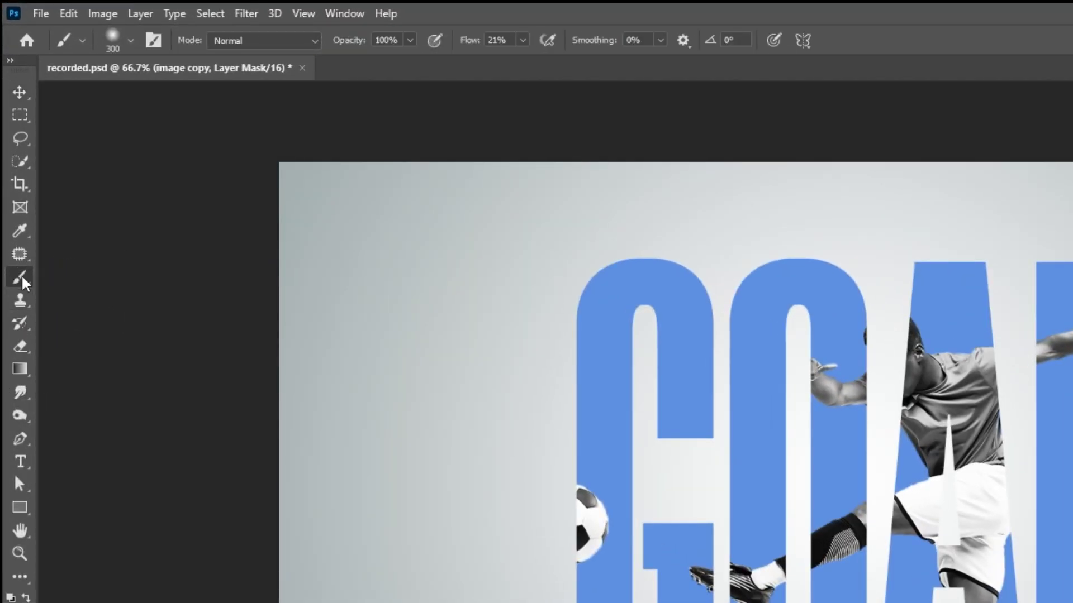
pyautogui.click(128, 40)
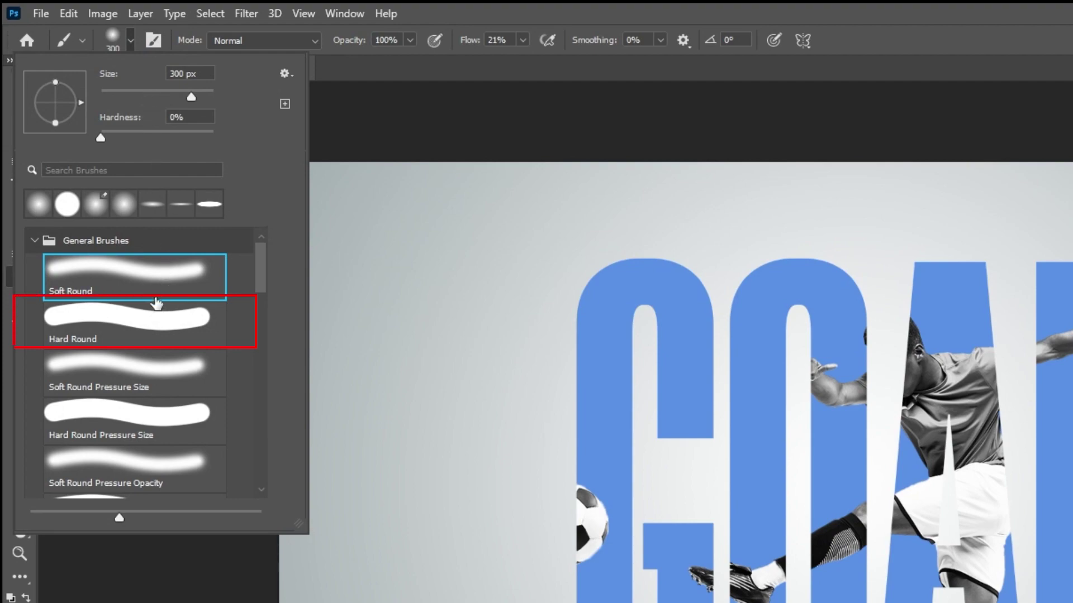
pyautogui.click(115, 323)
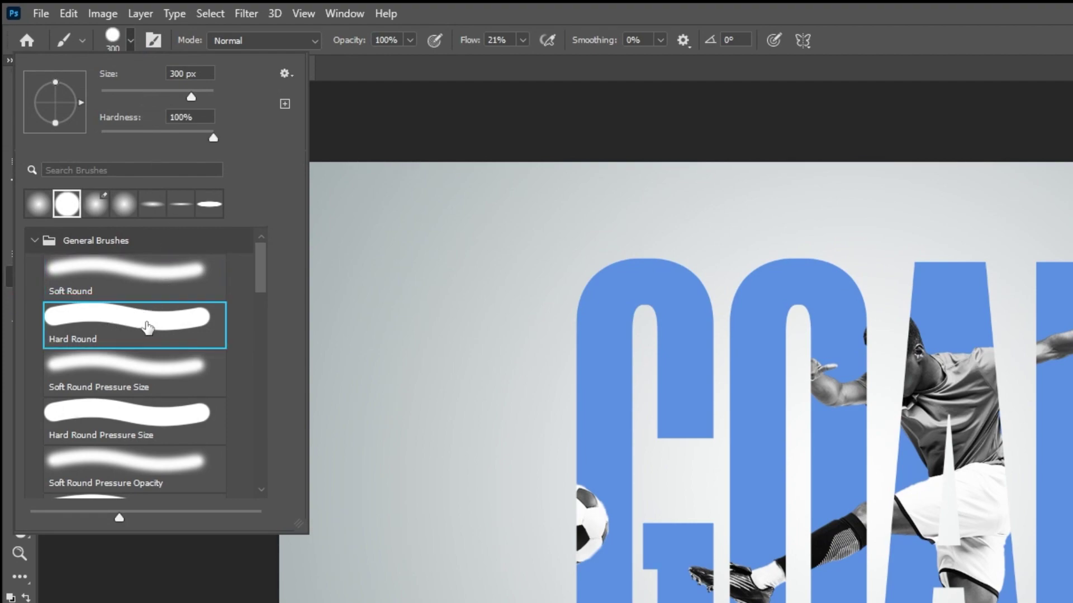
pyautogui.click(521, 40)
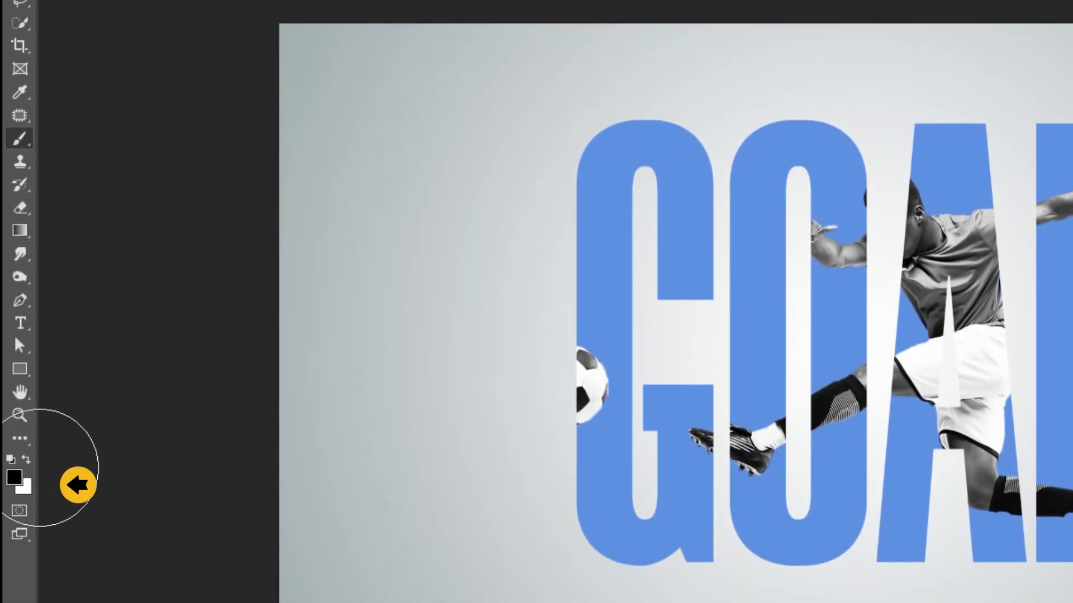
pyautogui.click(25, 461)
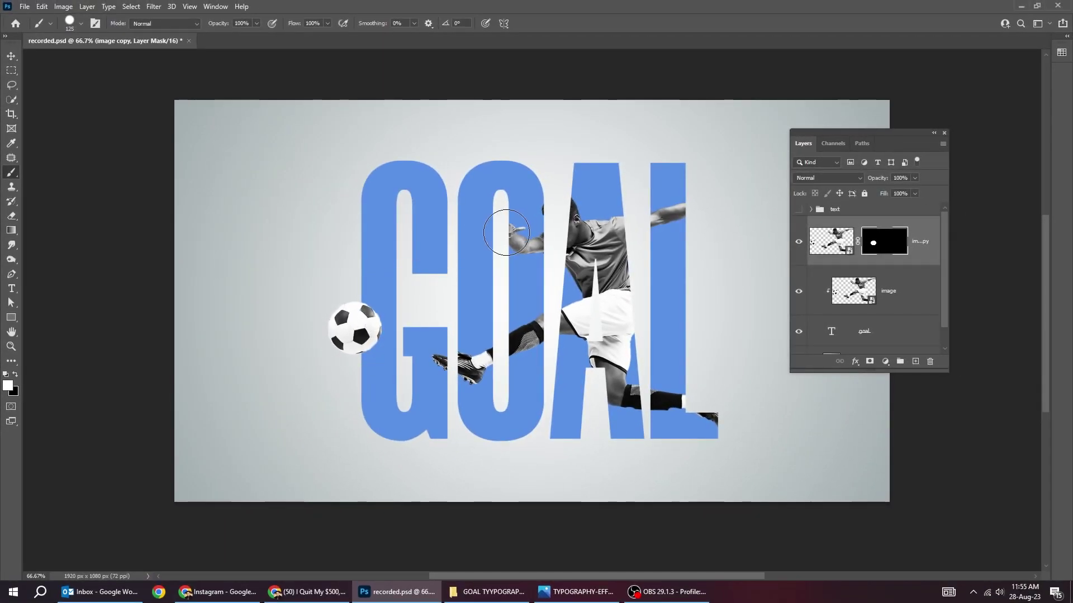
# Paint white on the copy's mask to reveal the arm and hand, then enlarge the Layers panel.
pyautogui.moveTo(508, 231); pyautogui.dragTo(537, 234)
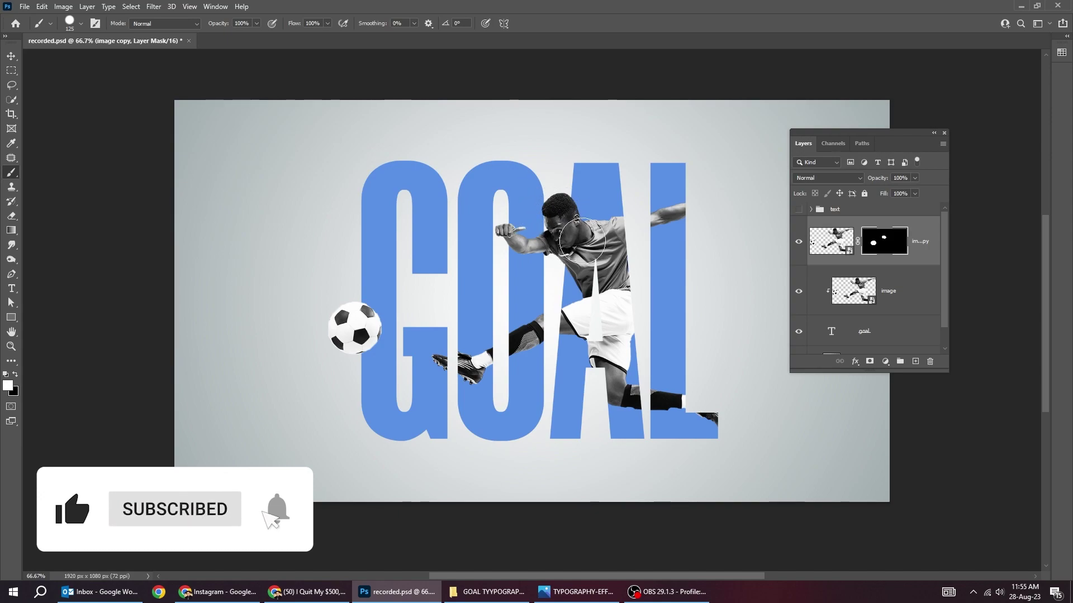
pyautogui.moveTo(660, 225); pyautogui.dragTo(708, 204)
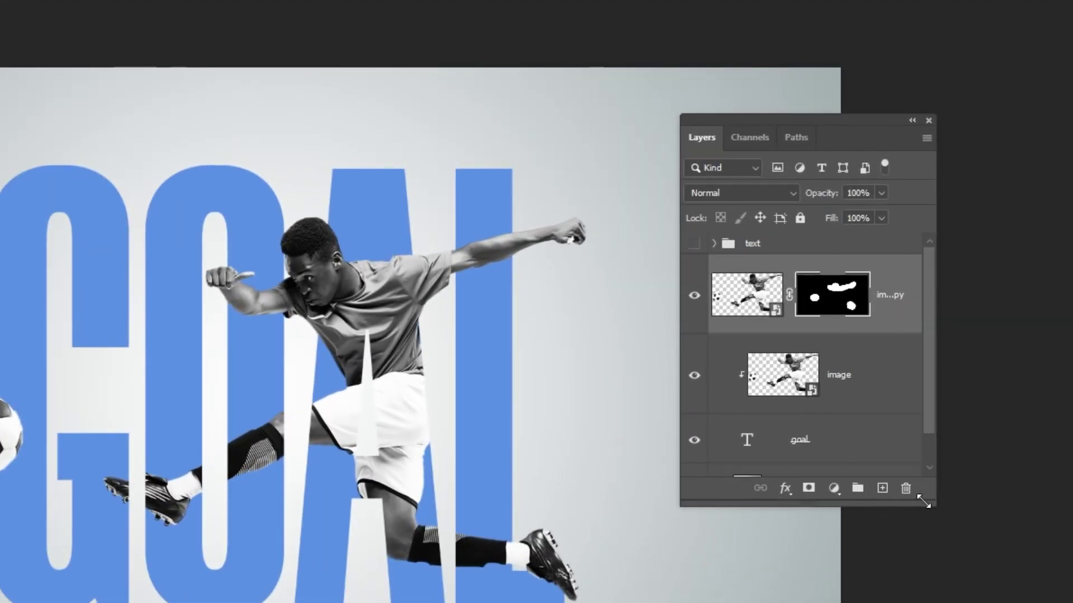
pyautogui.moveTo(923, 501); pyautogui.dragTo(956, 571)
# Select the GOAL text layer and add a Gradient fill layer above it.
pyautogui.click(895, 386)
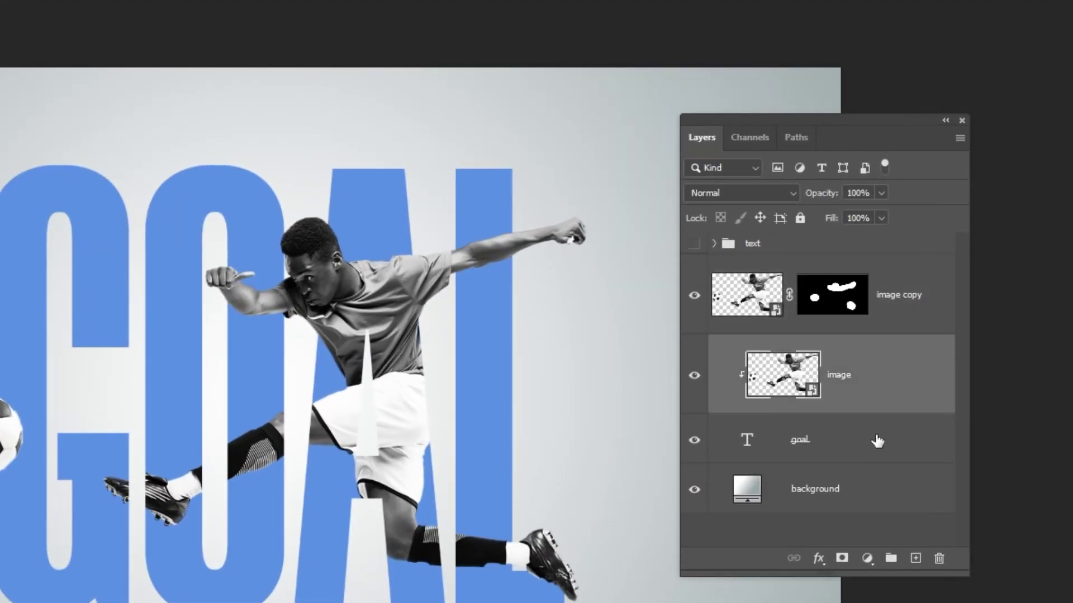
pyautogui.click(888, 453)
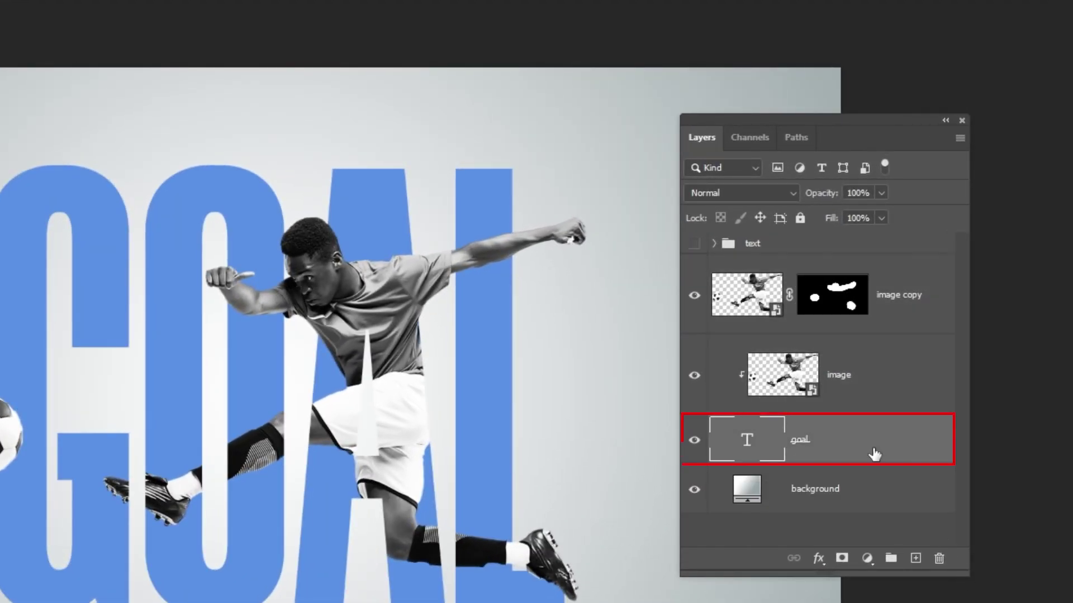
pyautogui.click(863, 559)
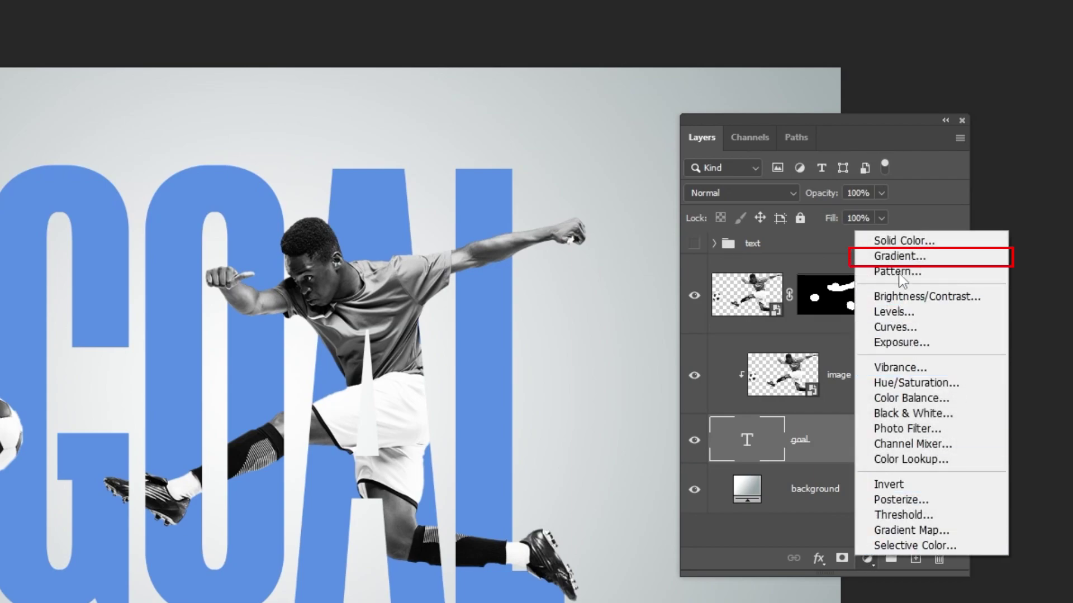
pyautogui.click(899, 256)
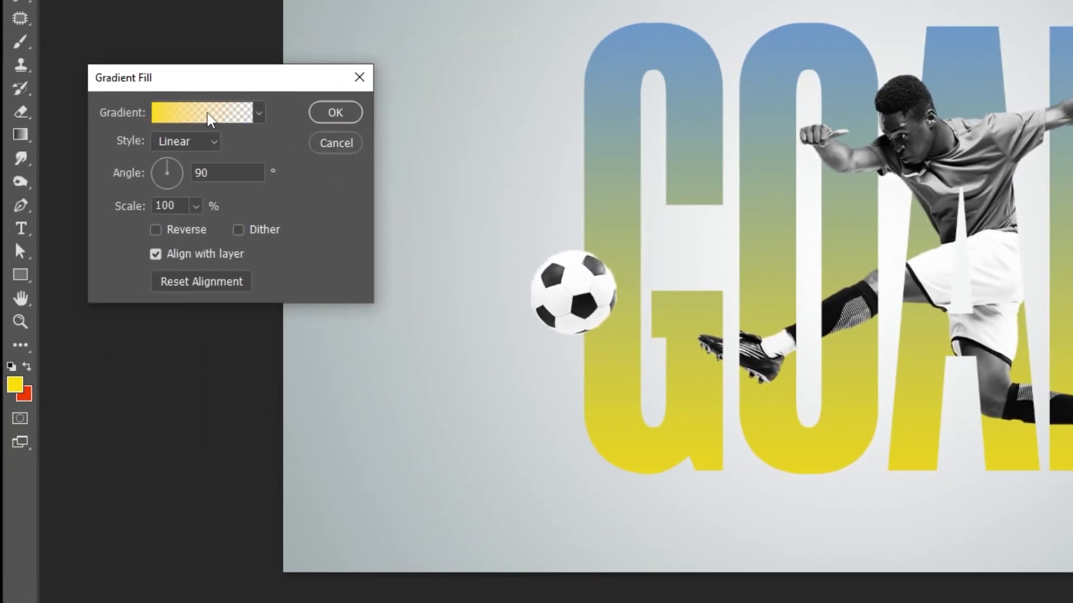
# Make the gradient Foreground to Background with stops #ffd500 and #fe4200.
pyautogui.click(210, 118)
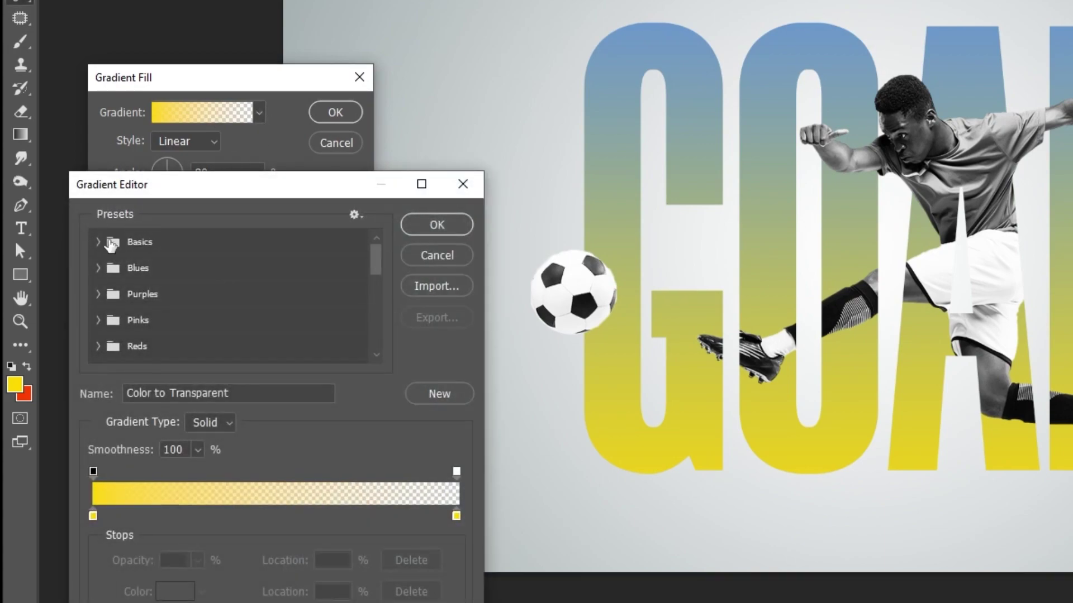
pyautogui.click(99, 199)
pyautogui.click(127, 224)
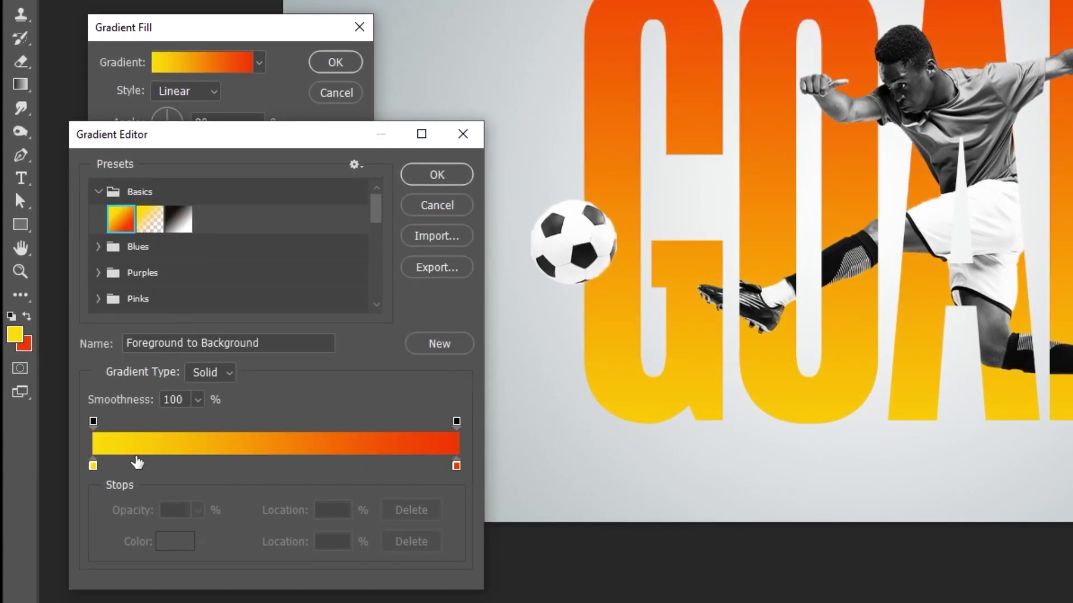
pyautogui.doubleClick(93, 467)
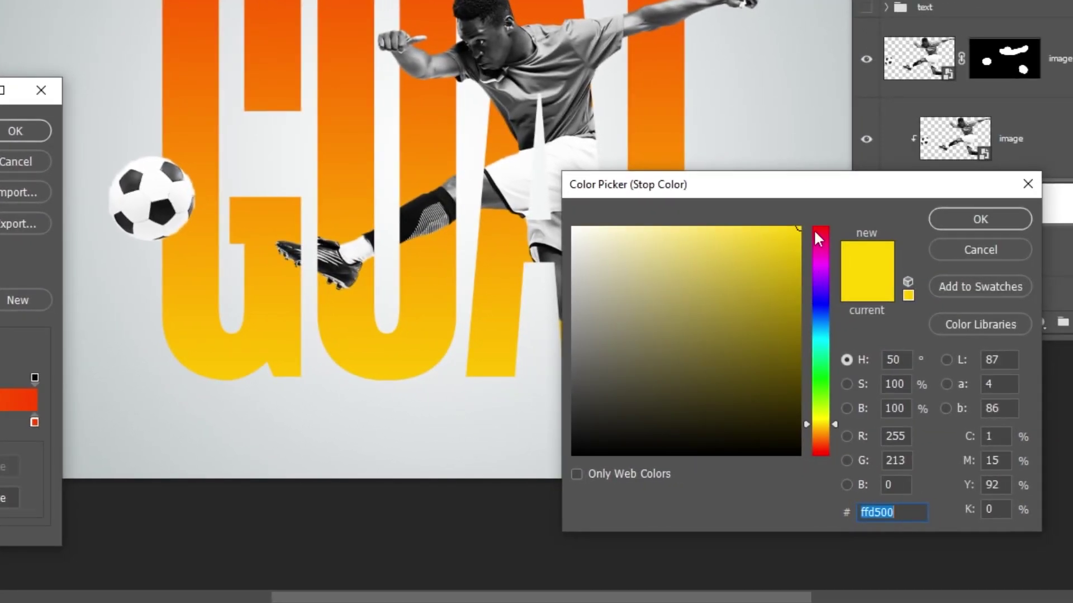
pyautogui.moveTo(794, 184); pyautogui.dragTo(668, 129)
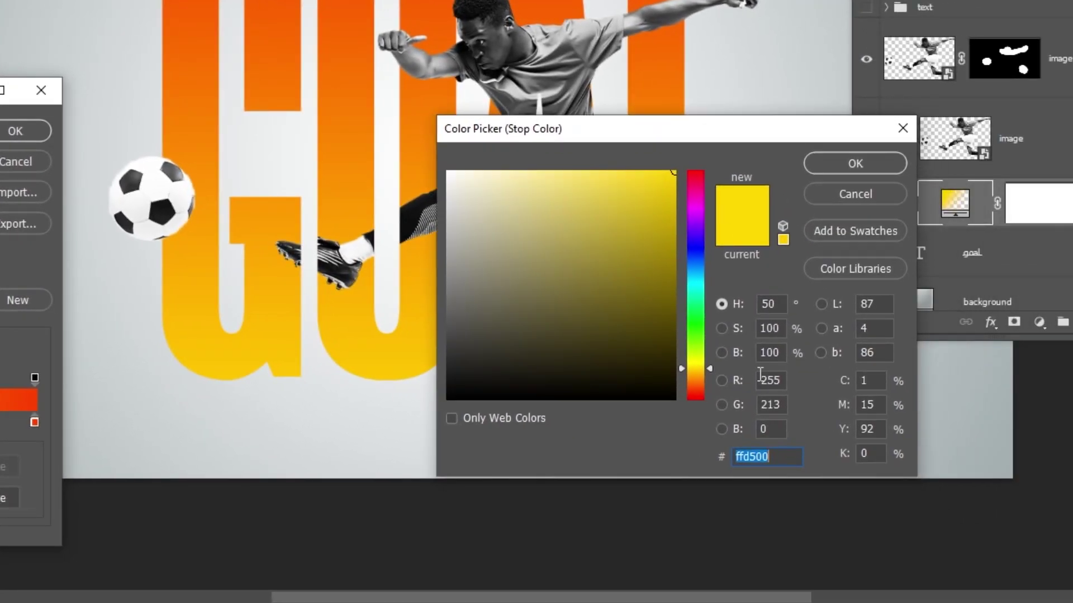
pyautogui.click(842, 164)
pyautogui.doubleClick(455, 467)
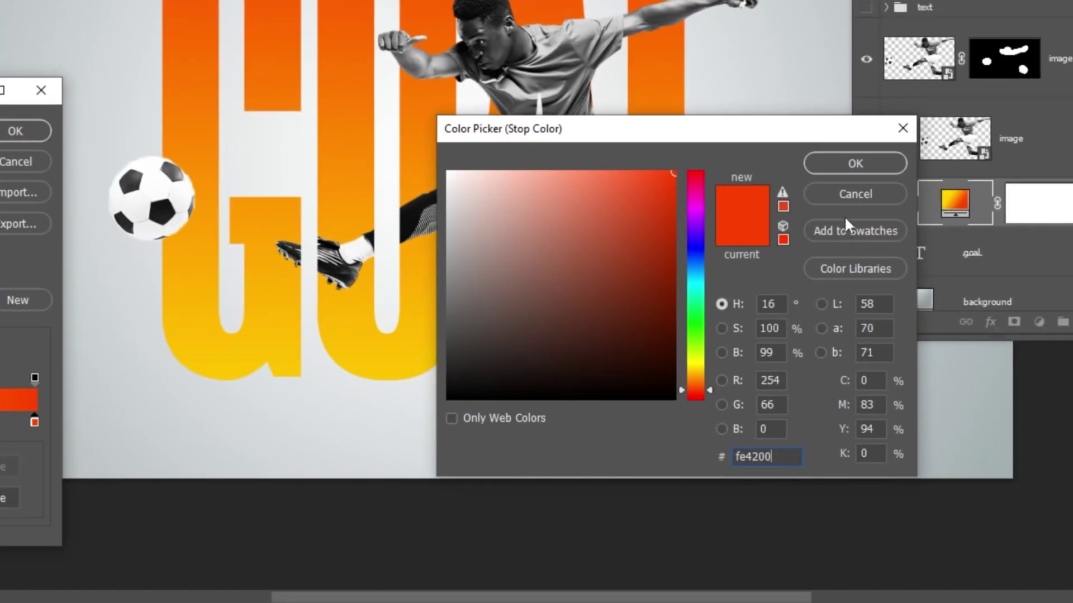
pyautogui.click(855, 163)
# Accept the edited gradient, tick Reverse so yellow sits on top, and apply the fill.
pyautogui.click(441, 177)
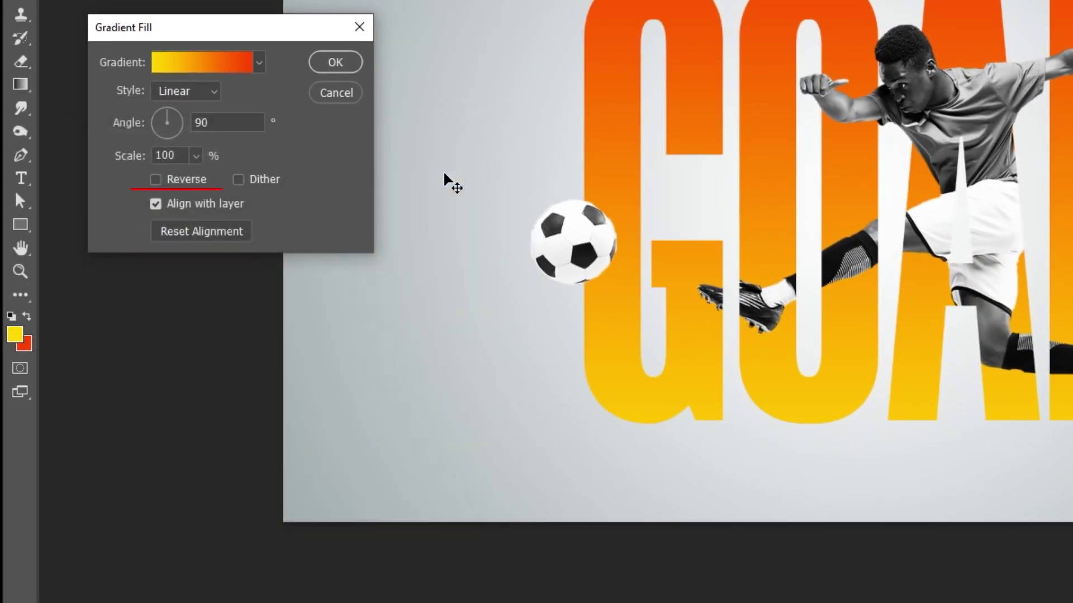
pyautogui.click(206, 182)
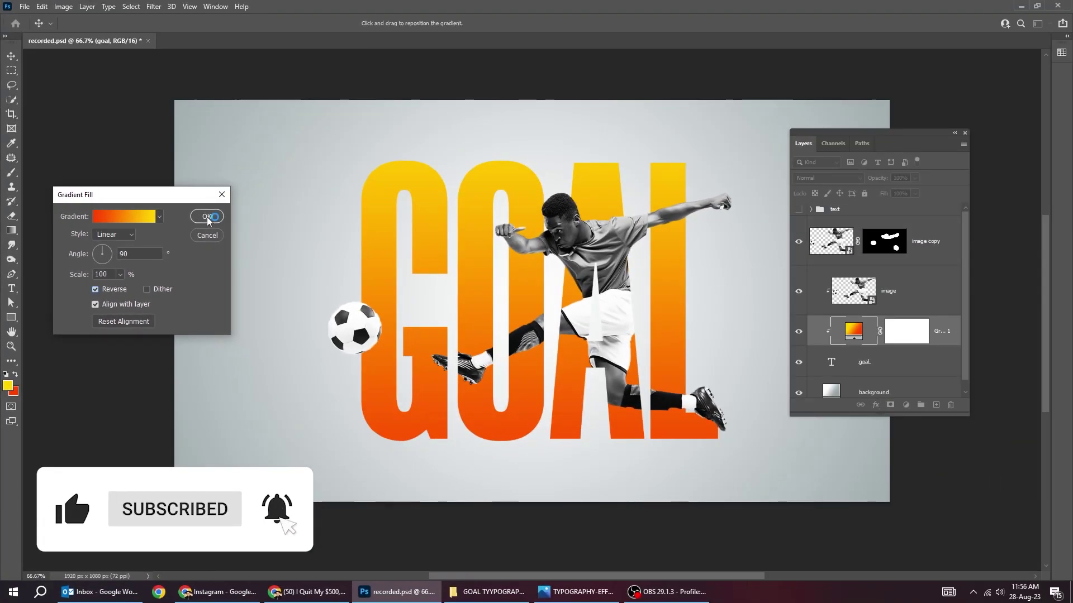
pyautogui.click(208, 217)
pyautogui.press('b')
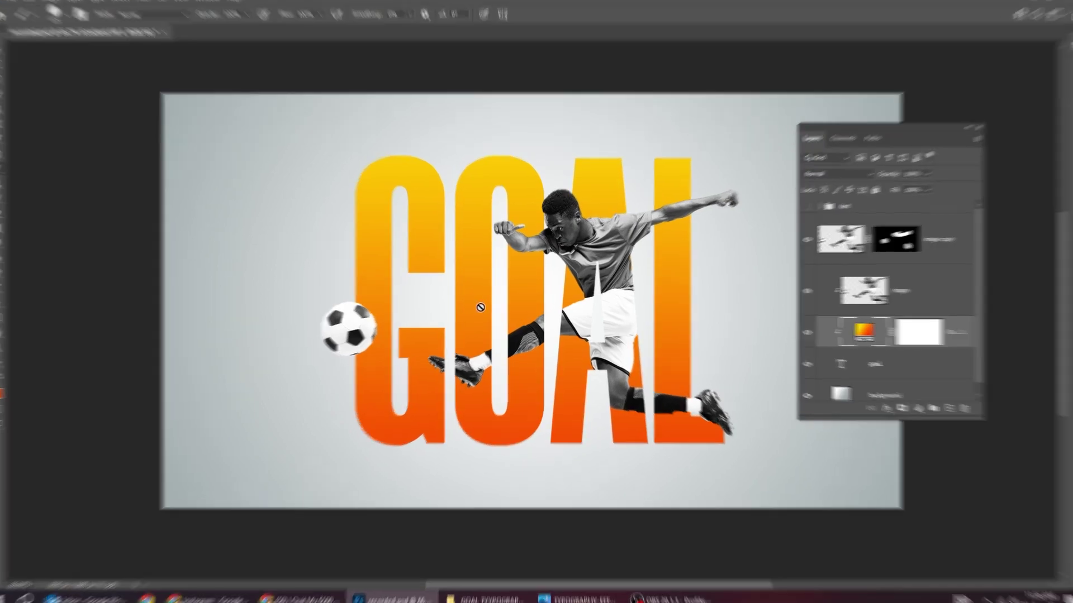